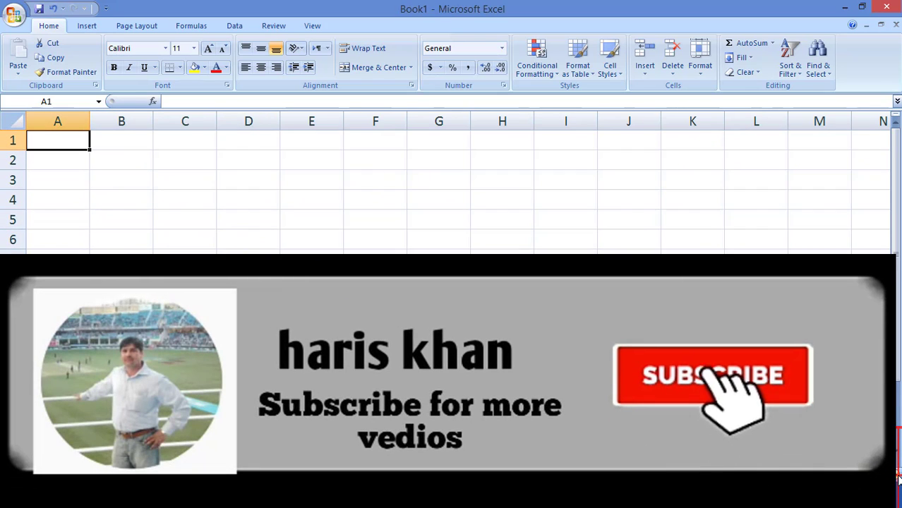
Type the headings Right, Left and Mid into B3, C3 and D3
{"action": "left_click", "coordinate": [142, 183]}
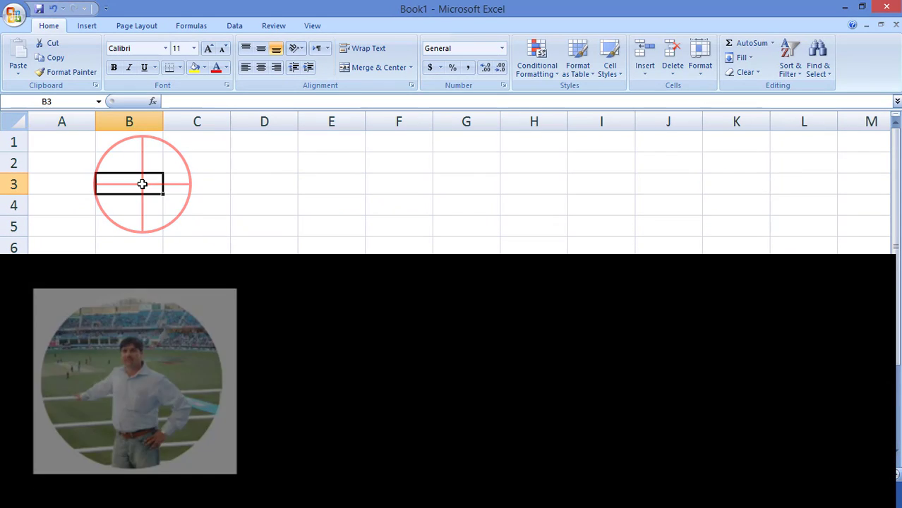
{"action": "type", "text": "R"}
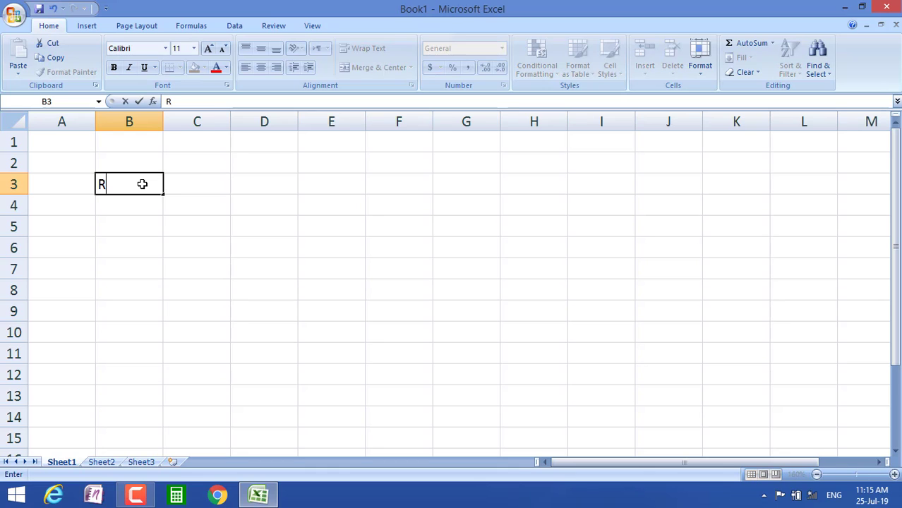
{"action": "type", "text": "ig"}
{"action": "type", "text": "ht"}
{"action": "key", "text": "Tab"}
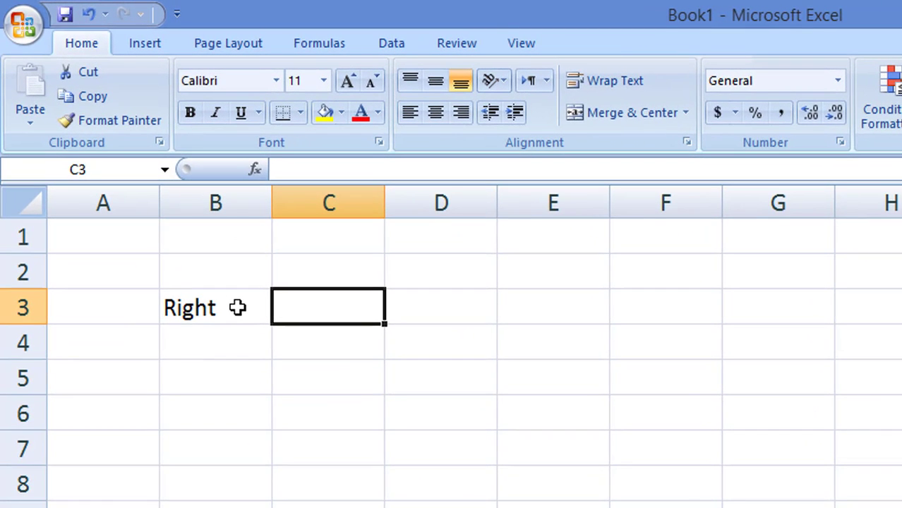
{"action": "type", "text": "L"}
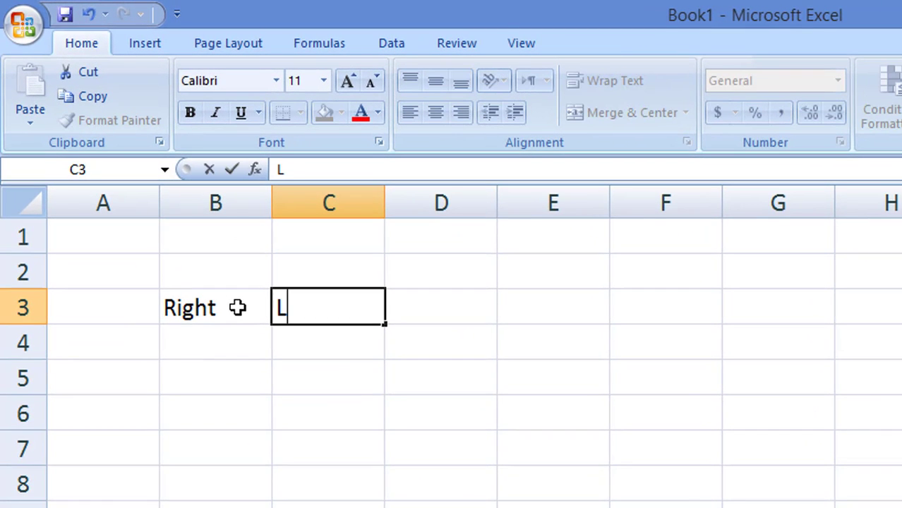
{"action": "type", "text": "eft"}
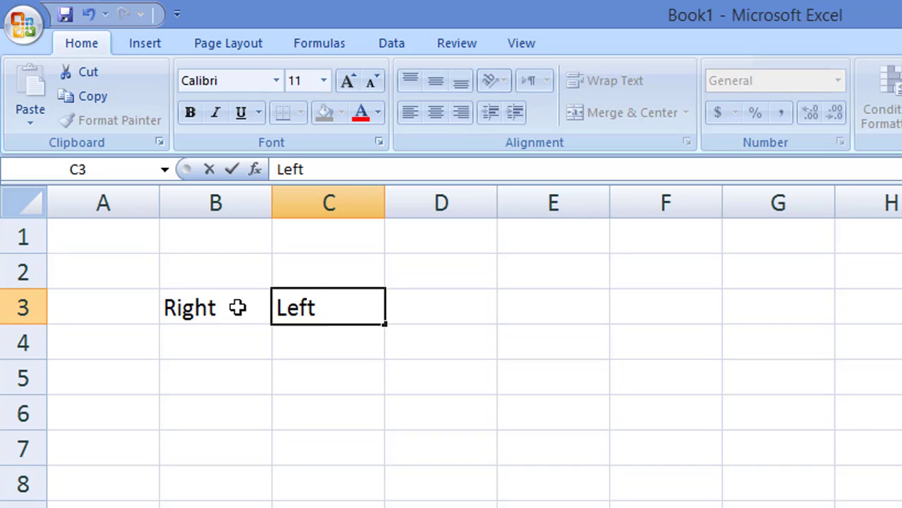
{"action": "key", "text": "Tab"}
{"action": "type", "text": "M"}
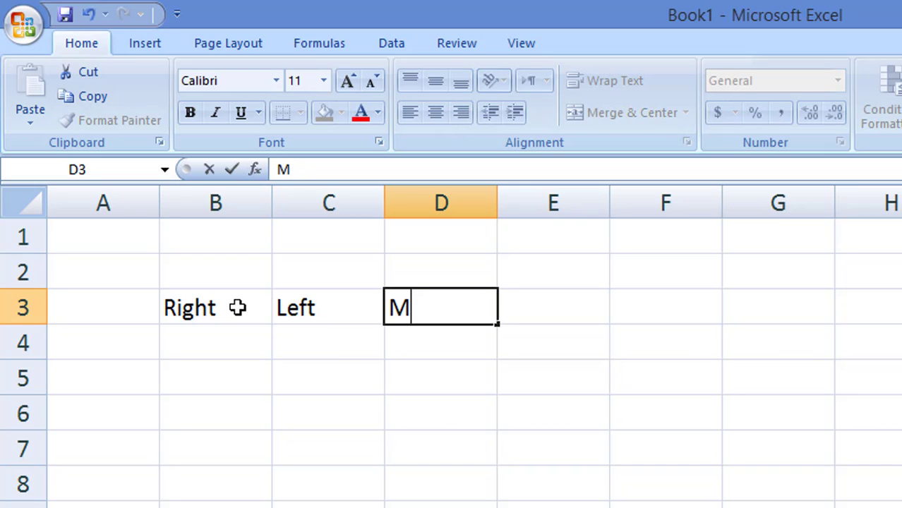
{"action": "type", "text": "id"}
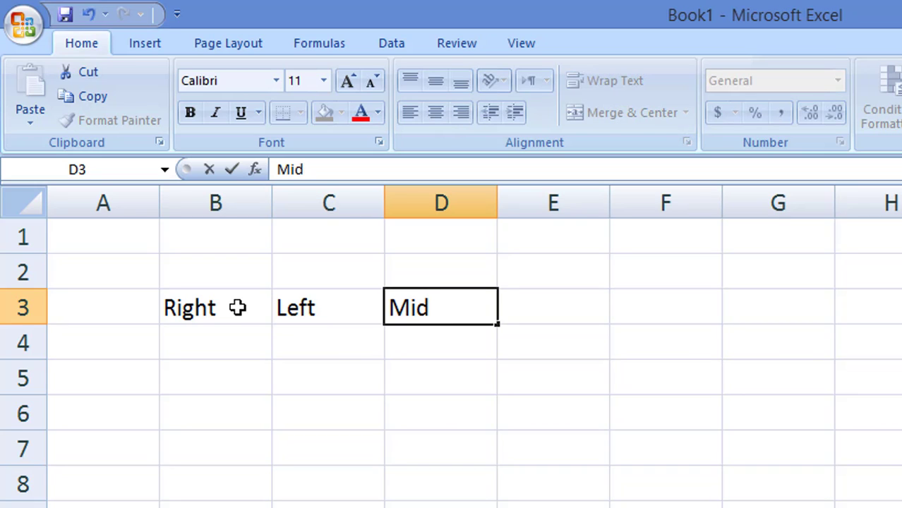
{"action": "key", "text": "Return"}
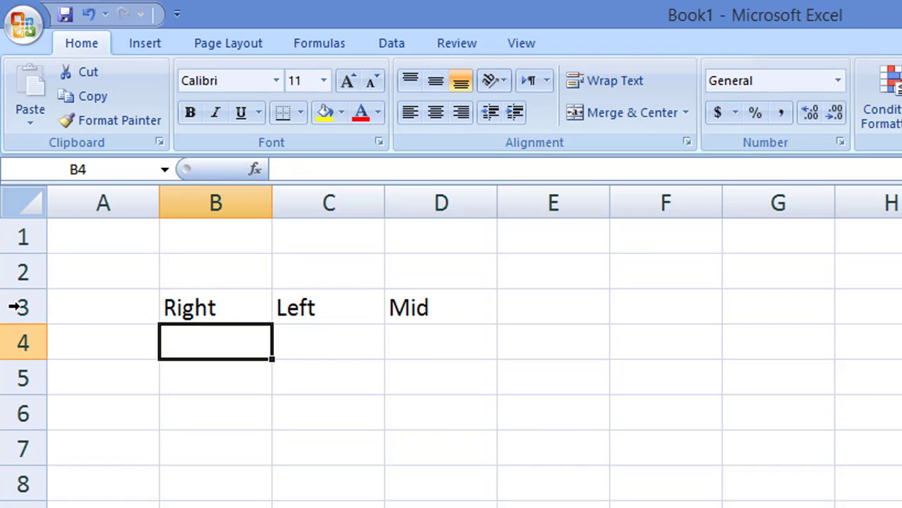
Enter 236373, 373748 and 4838828 into cells A4, A5 and A6
{"action": "left_click", "coordinate": [91, 346]}
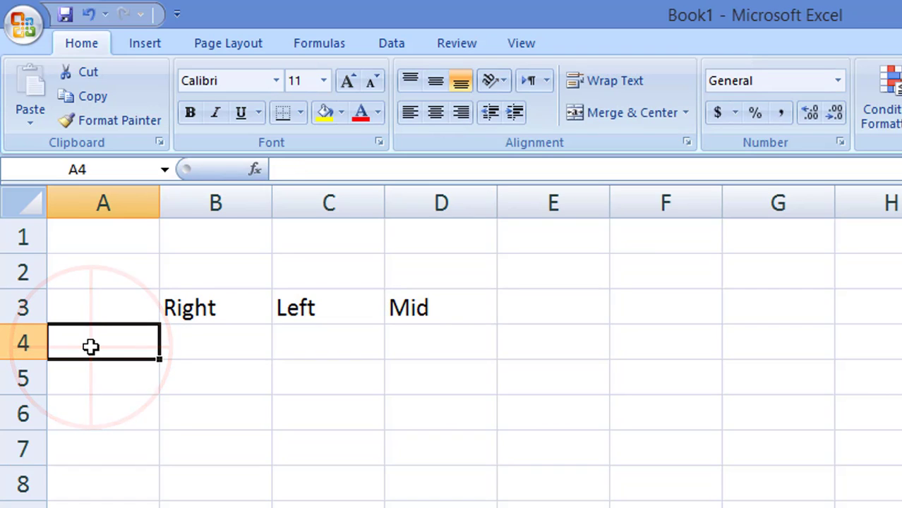
{"action": "type", "text": "23637"}
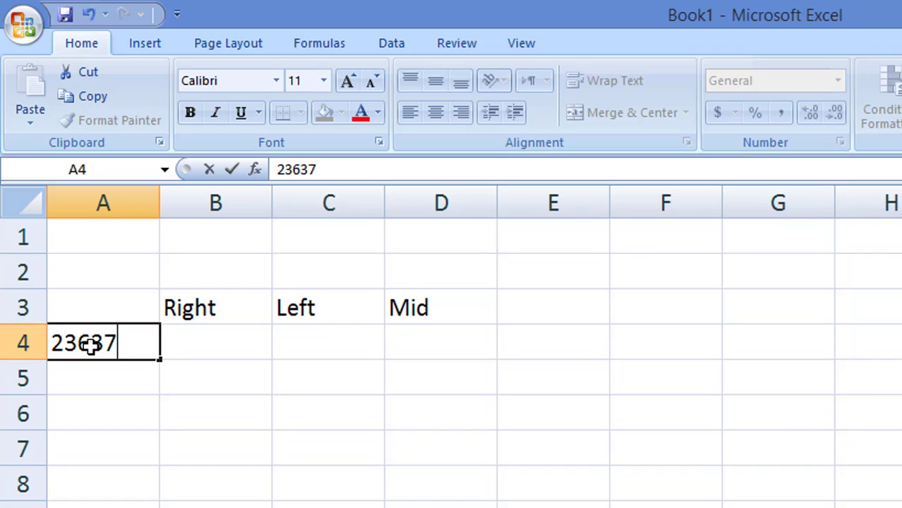
{"action": "type", "text": "3"}
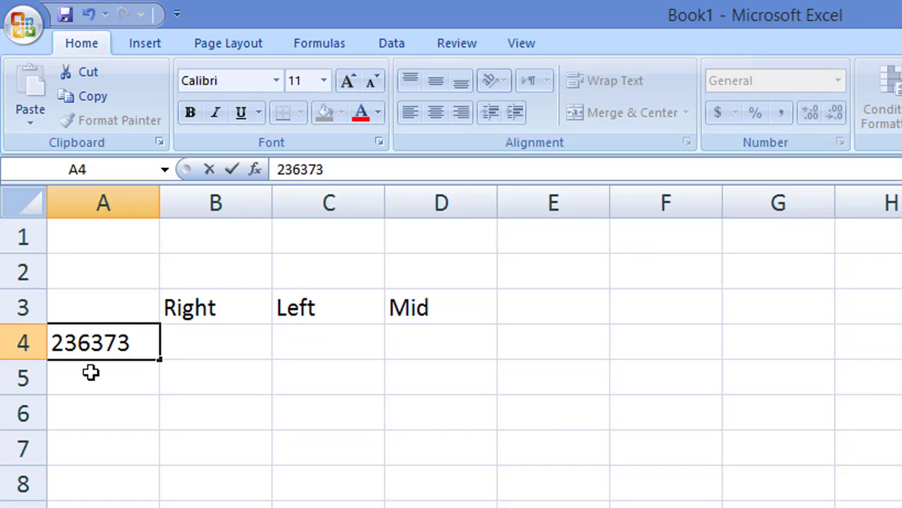
{"action": "left_click", "coordinate": [117, 379]}
{"action": "type", "text": "37"}
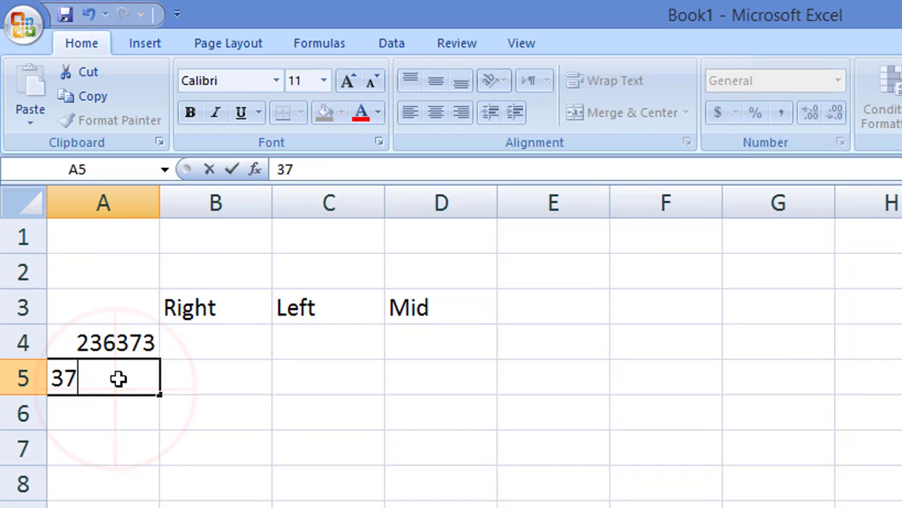
{"action": "type", "text": "3748"}
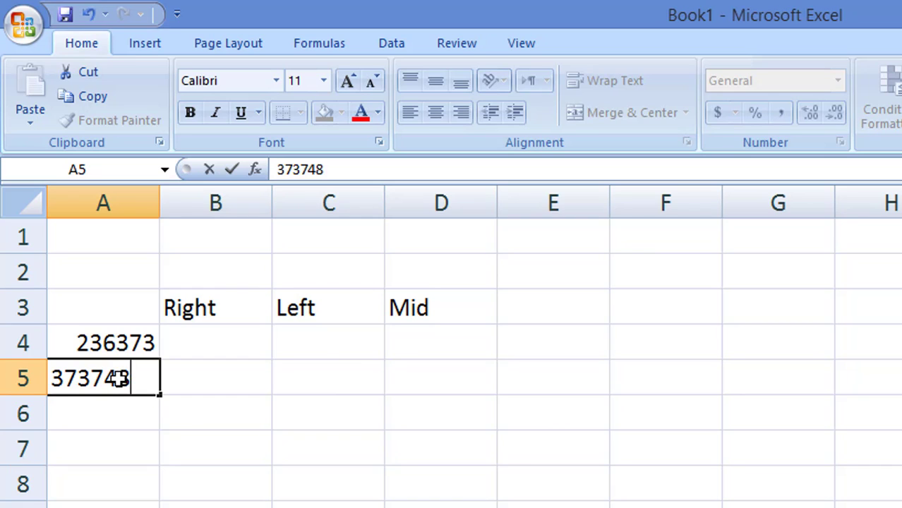
{"action": "key", "text": "Return"}
{"action": "type", "text": "4838"}
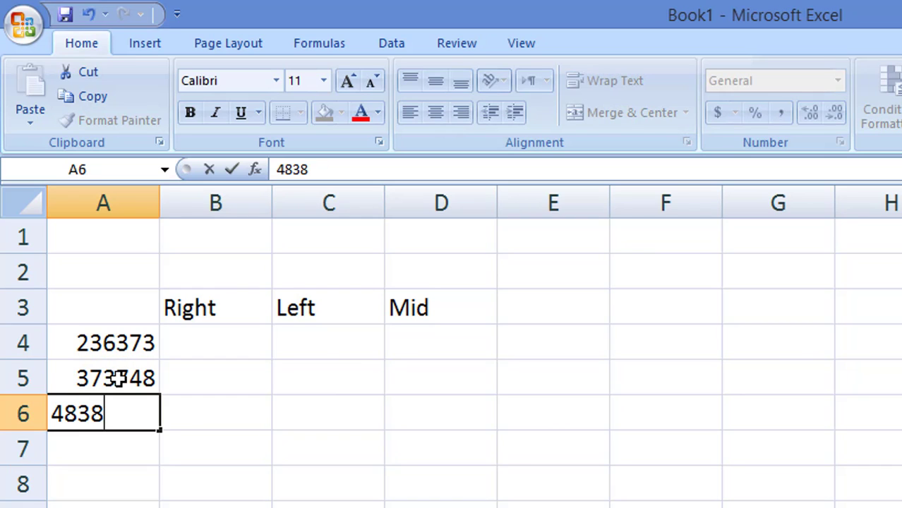
{"action": "type", "text": "828"}
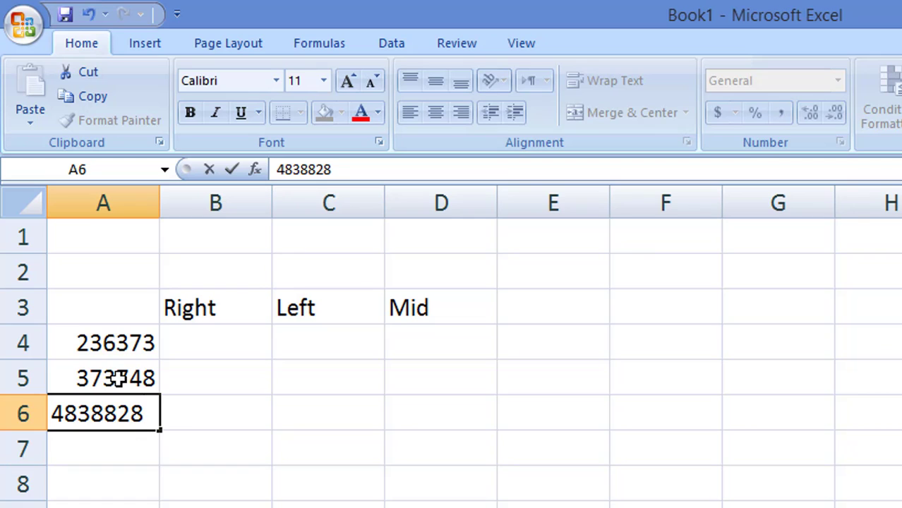
{"action": "key", "text": "Return"}
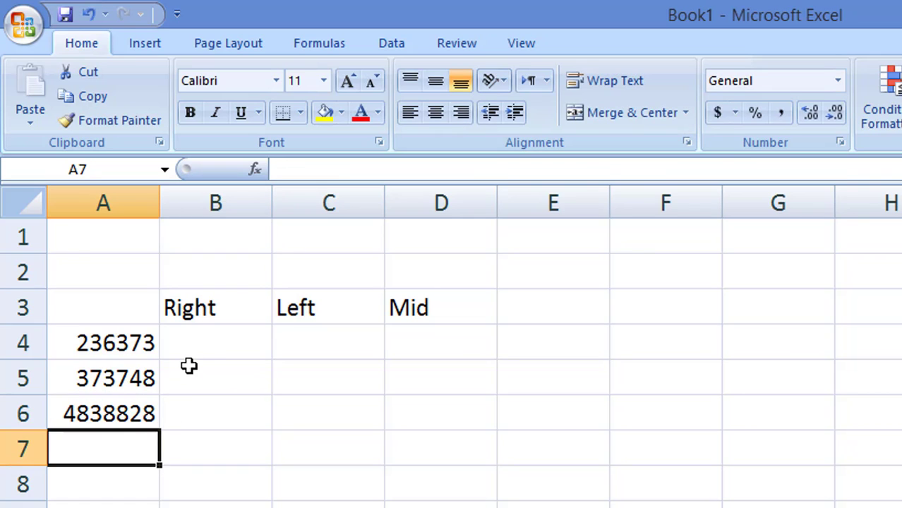
Enter =RIGHT(A4,3) in B4 and fill it down to B6
{"action": "left_click", "coordinate": [203, 343]}
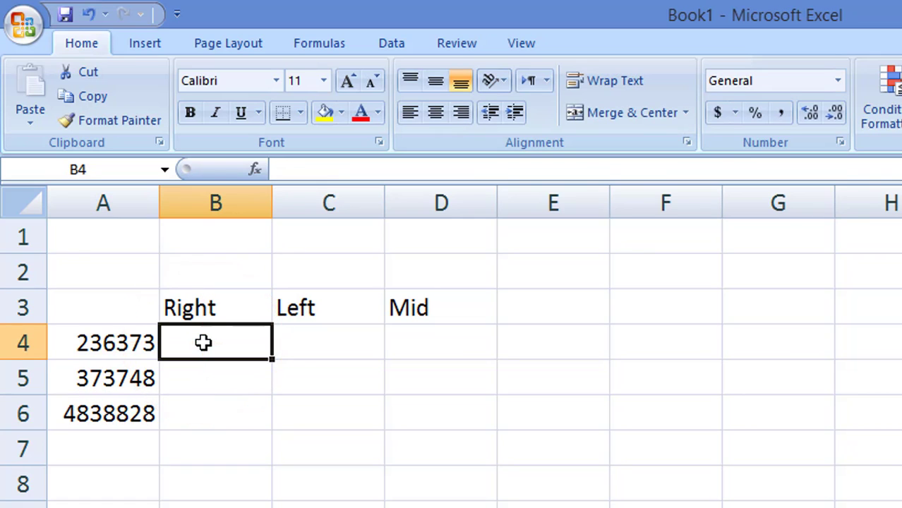
{"action": "type", "text": "="}
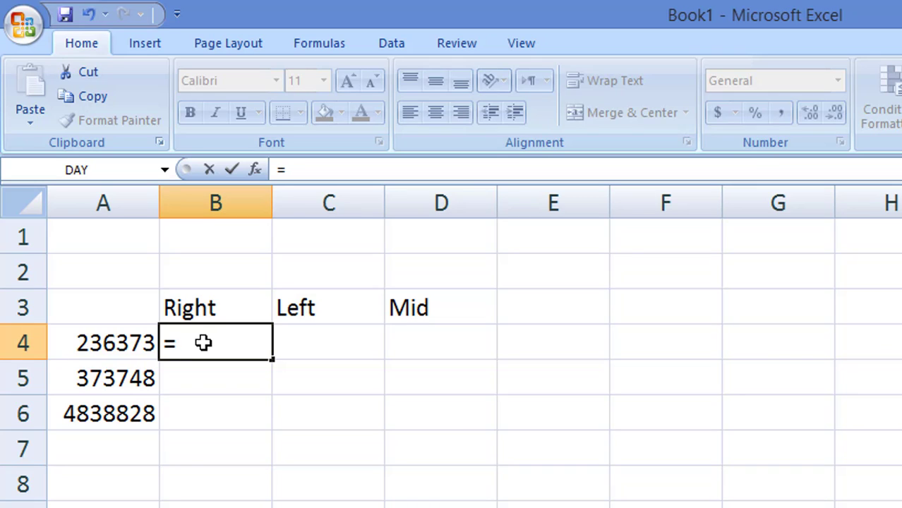
{"action": "type", "text": "r"}
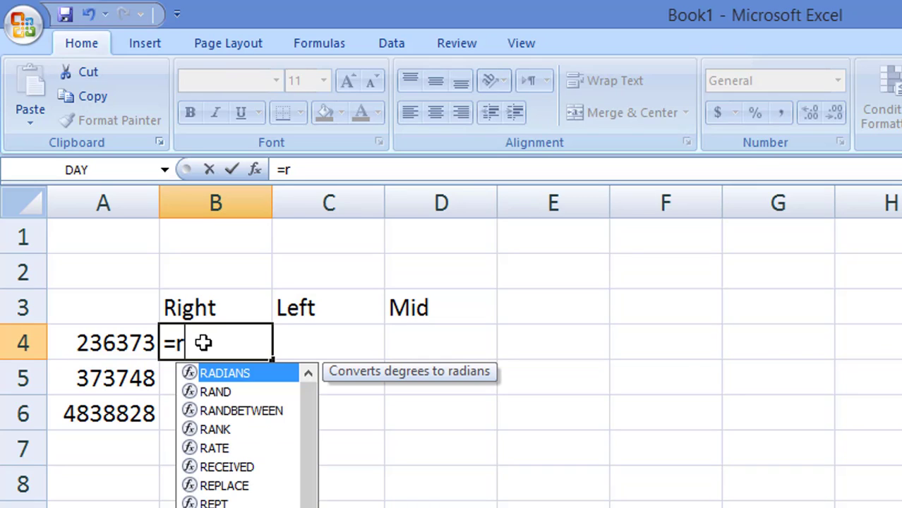
{"action": "type", "text": "ih"}
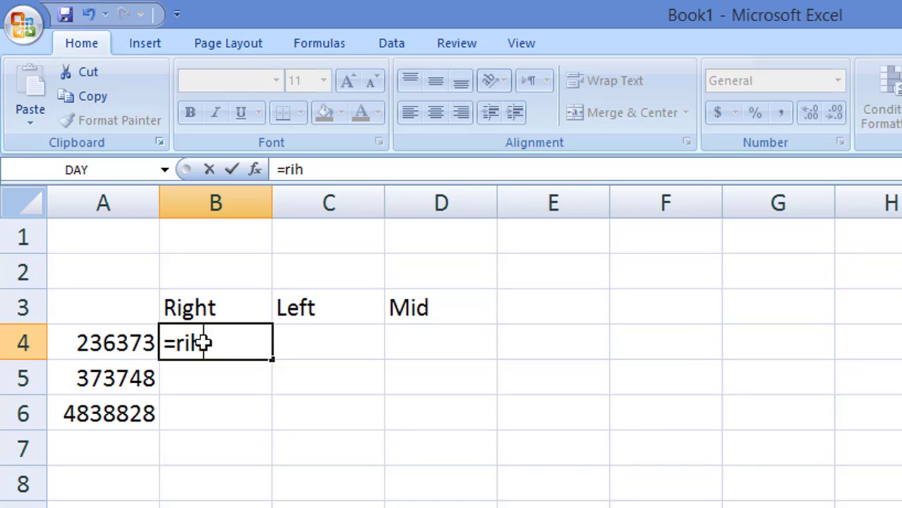
{"action": "key", "text": "BackSpace"}
{"action": "type", "text": "ght"}
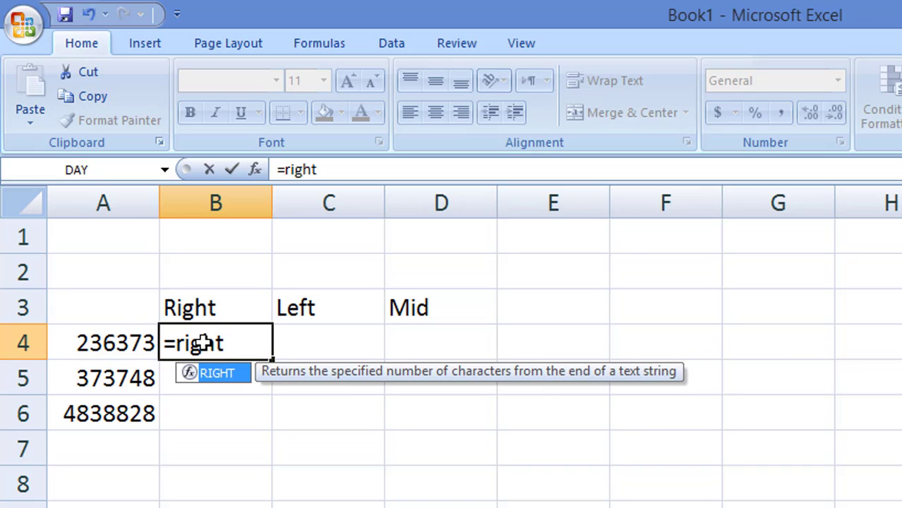
{"action": "type", "text": "("}
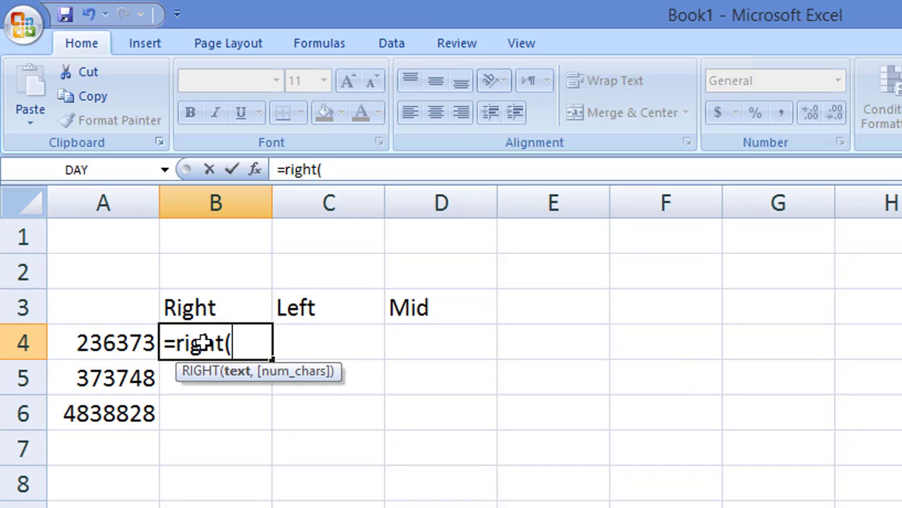
{"action": "left_click", "coordinate": [119, 341]}
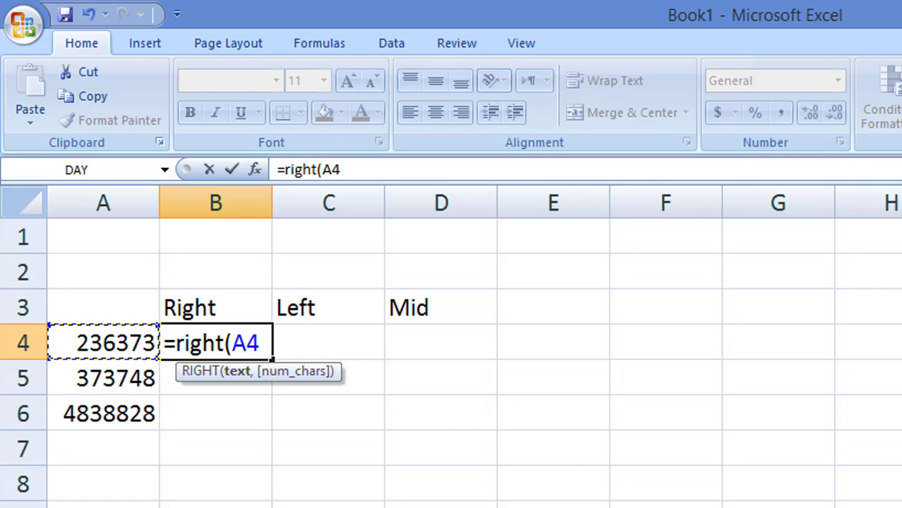
{"action": "type", "text": ","}
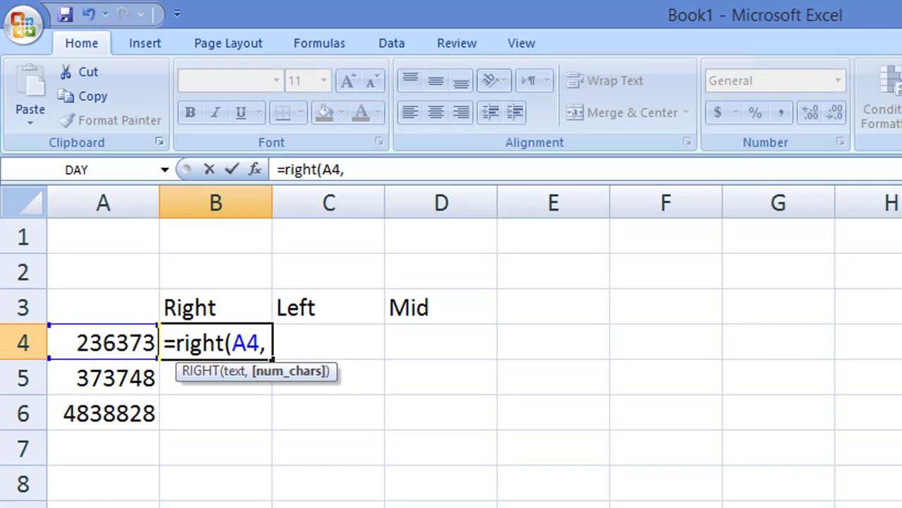
{"action": "type", "text": "3"}
{"action": "type", "text": ")"}
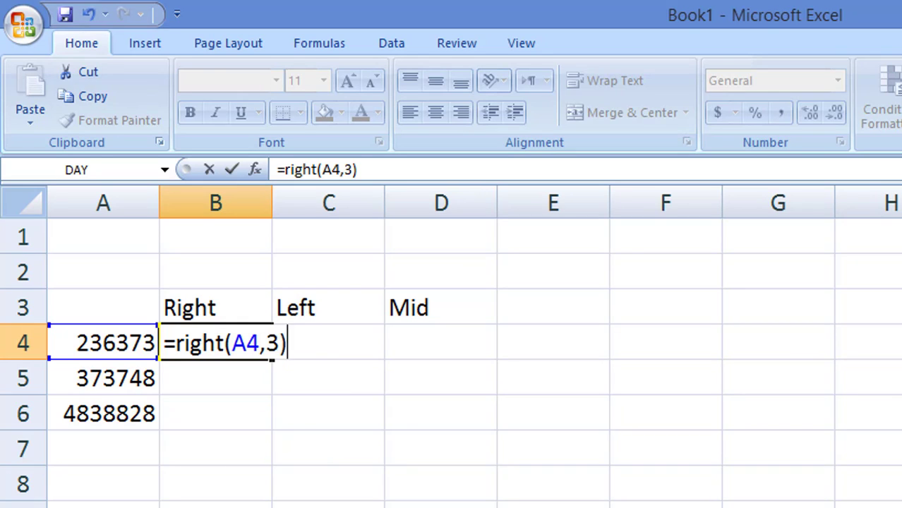
{"action": "key", "text": "Return"}
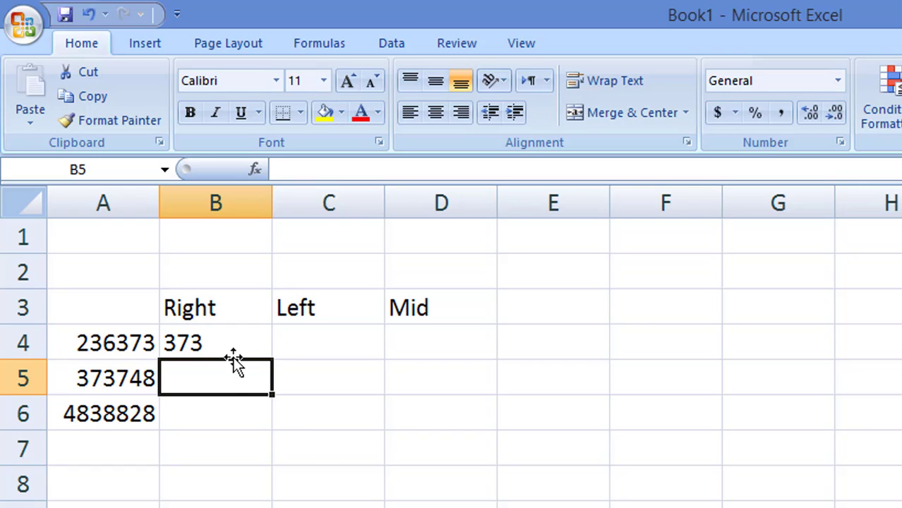
{"action": "left_click", "coordinate": [231, 342]}
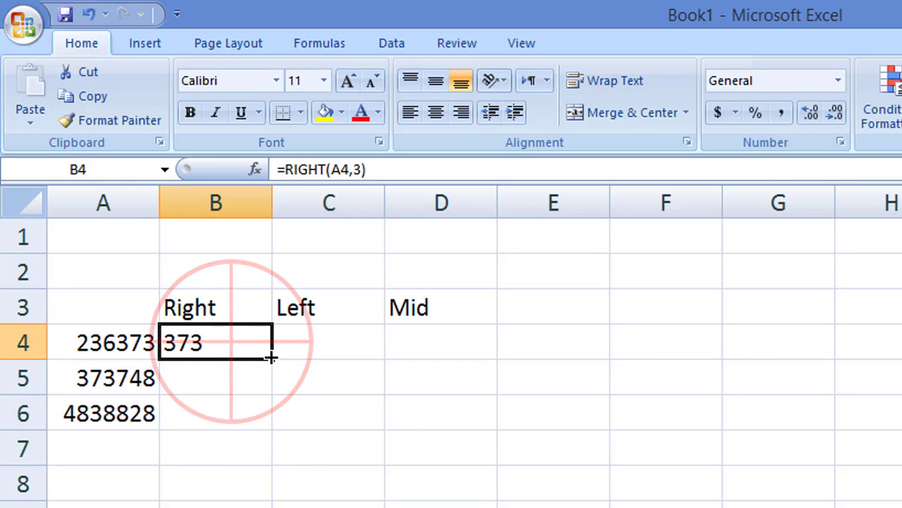
{"action": "left_click_drag", "start_coordinate": [271, 360], "coordinate": [272, 423]}
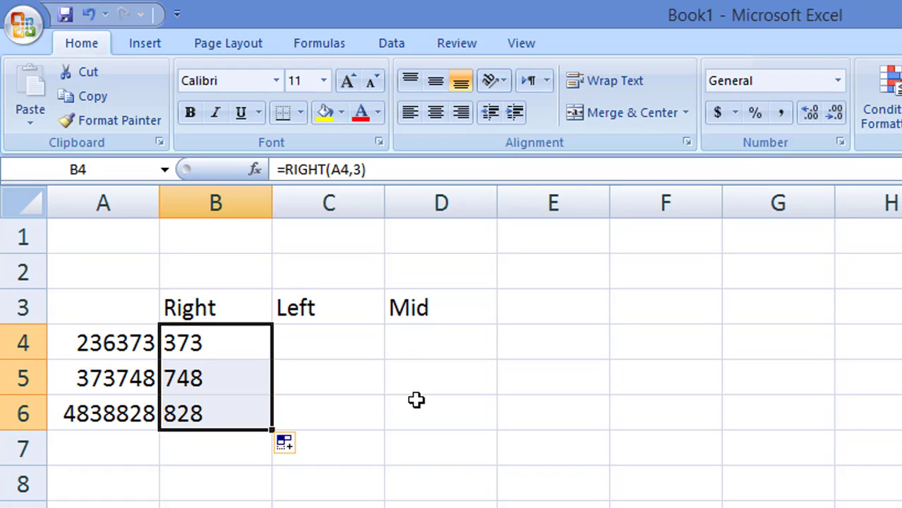
Enter =LEFT(A4,4) in C4 so it displays 2363
{"action": "left_click", "coordinate": [333, 340]}
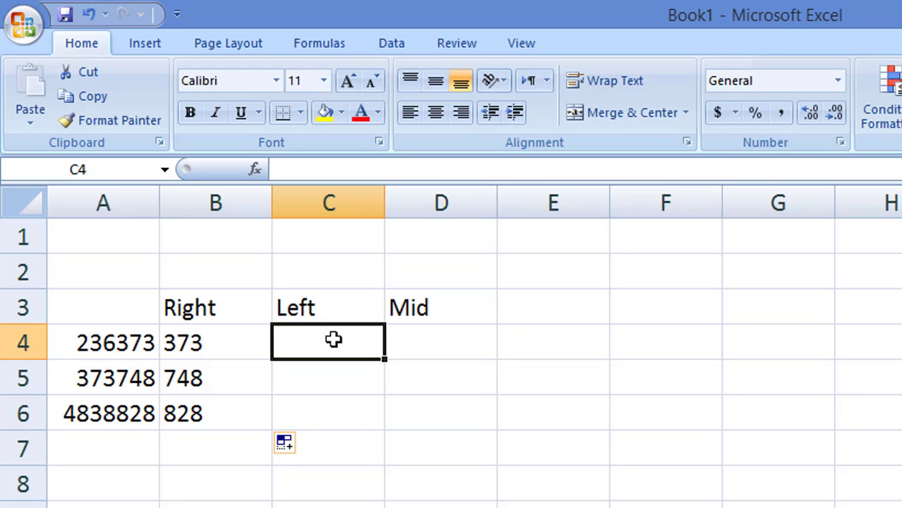
{"action": "type", "text": "="}
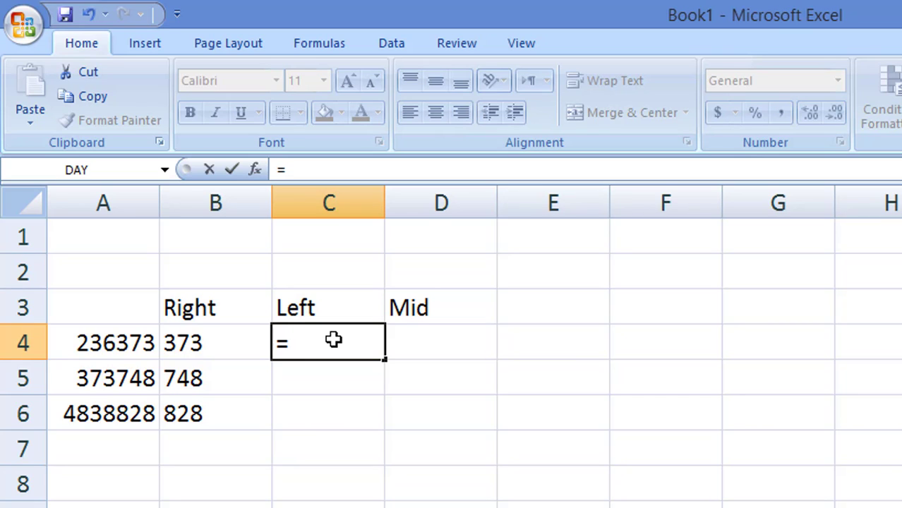
{"action": "type", "text": "lef"}
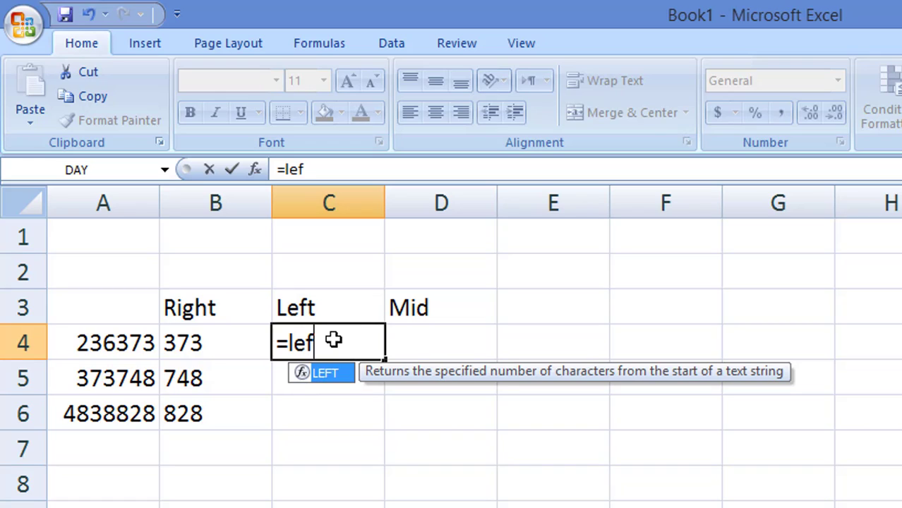
{"action": "type", "text": "t"}
{"action": "type", "text": "("}
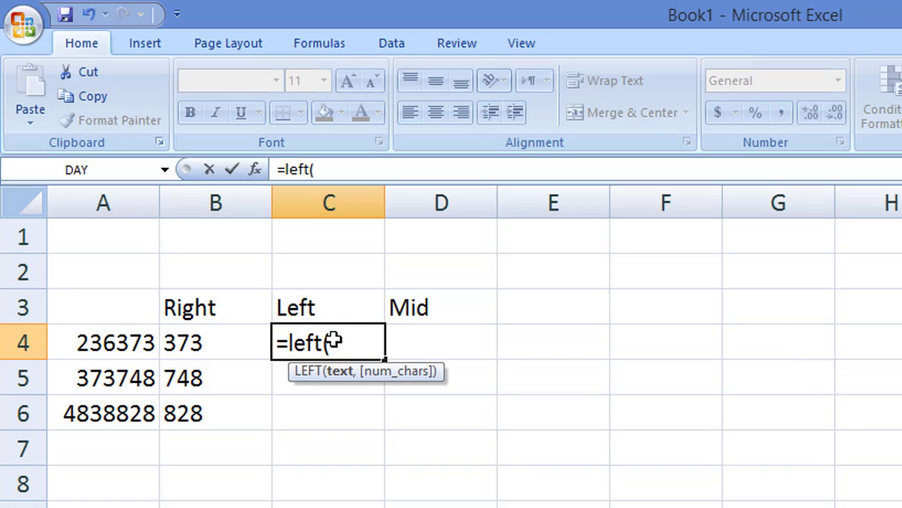
{"action": "left_click", "coordinate": [116, 349]}
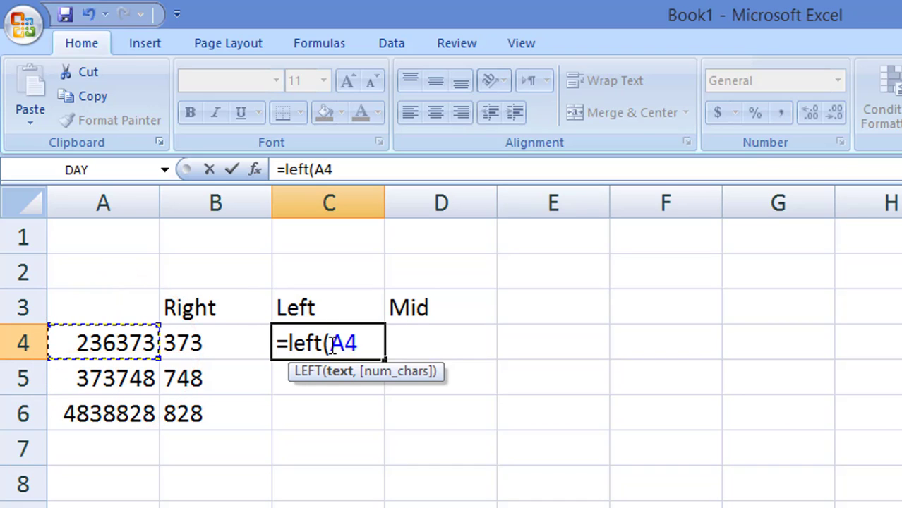
{"action": "type", "text": ","}
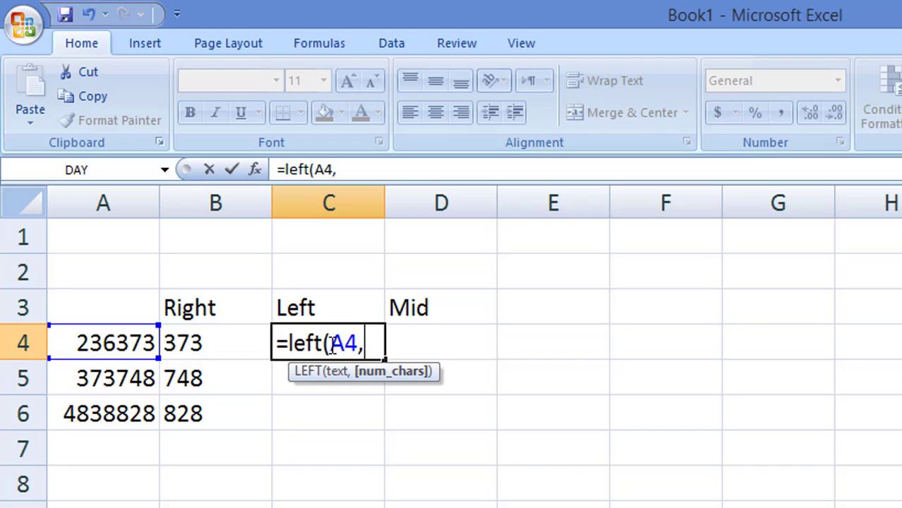
{"action": "type", "text": "3"}
{"action": "key", "text": "BackSpace"}
{"action": "type", "text": "4"}
{"action": "type", "text": ")"}
{"action": "key", "text": "Return"}
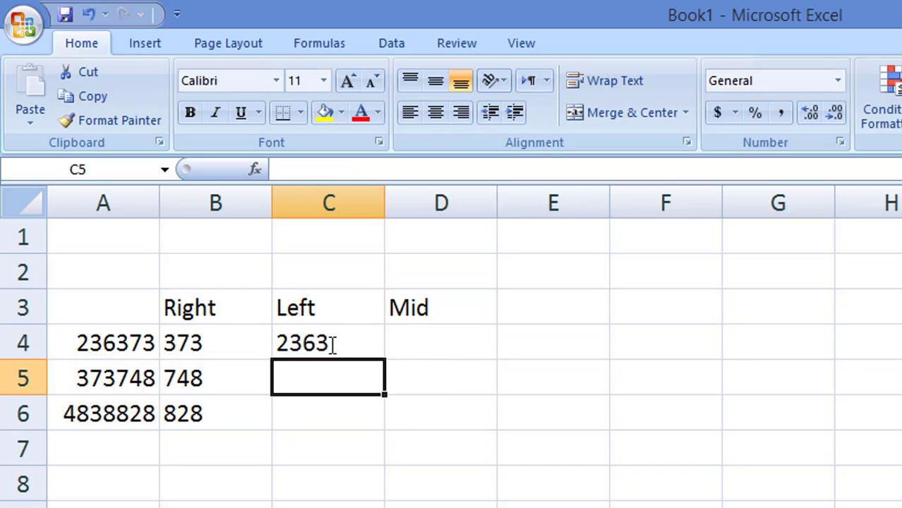
{"action": "left_click", "coordinate": [334, 345]}
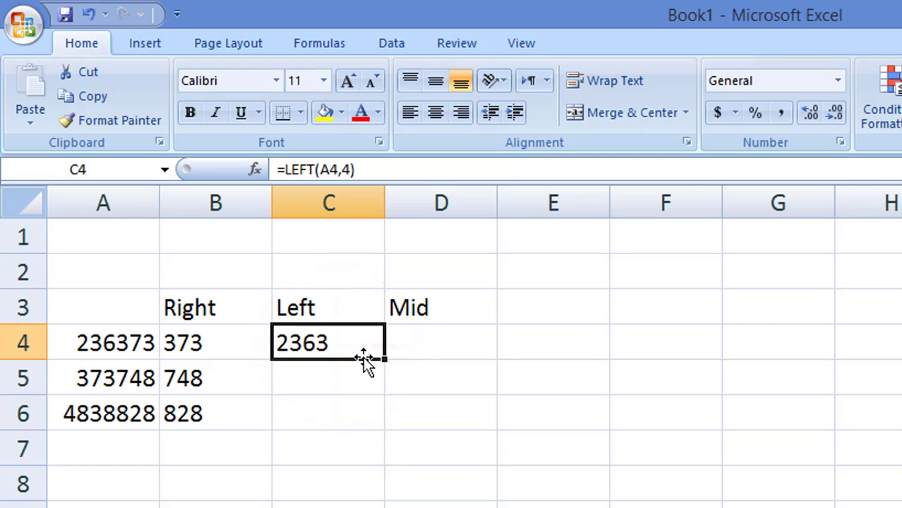
Fill the LEFT formula from C4 down to C6, giving 3737 and 4838
{"action": "left_click_drag", "start_coordinate": [390, 361], "coordinate": [385, 423]}
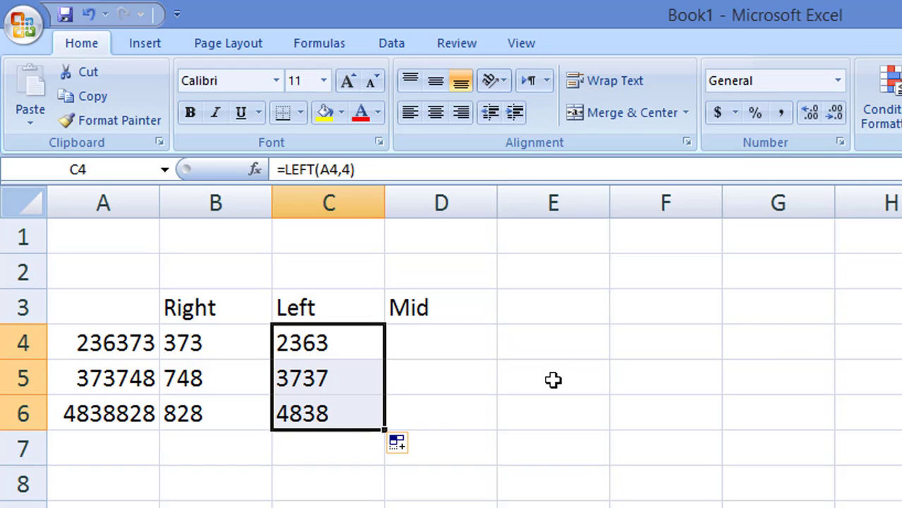
{"action": "left_click", "coordinate": [435, 341]}
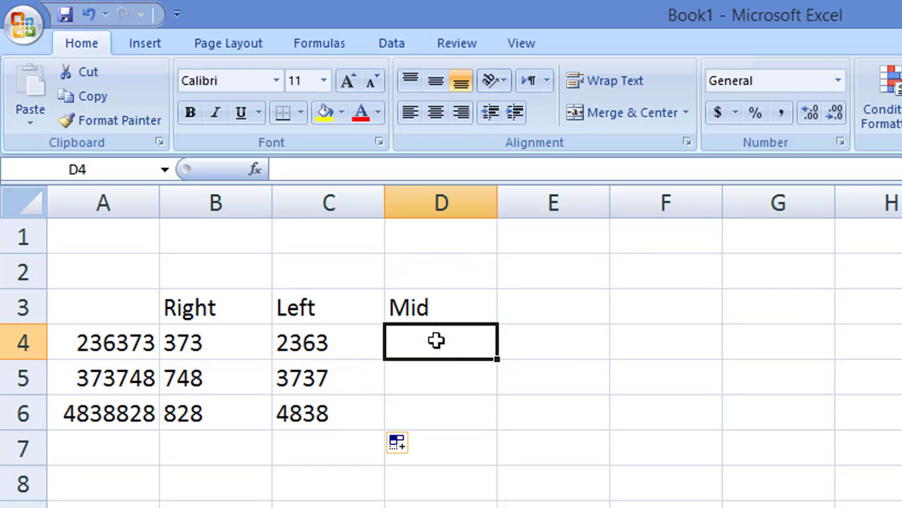
Enter =MID(A4,2,3) in D4 so it displays 363
{"action": "type", "text": "="}
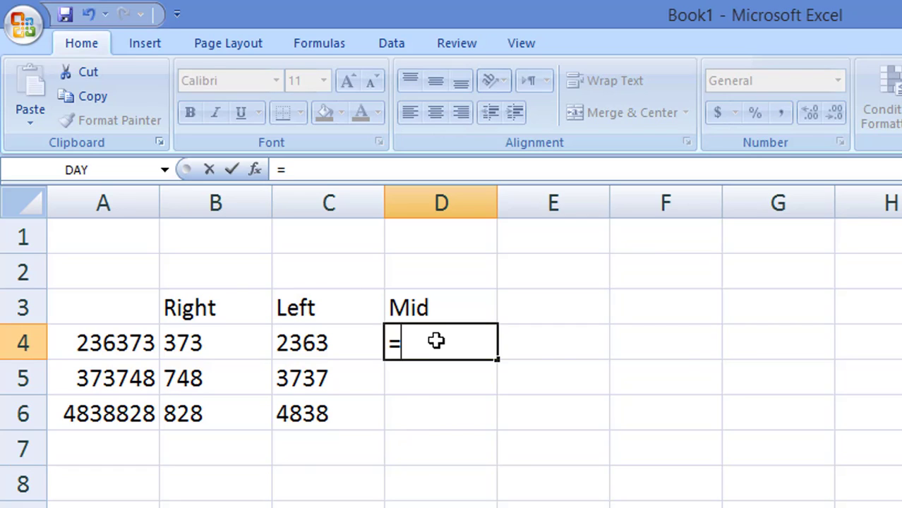
{"action": "type", "text": "mid"}
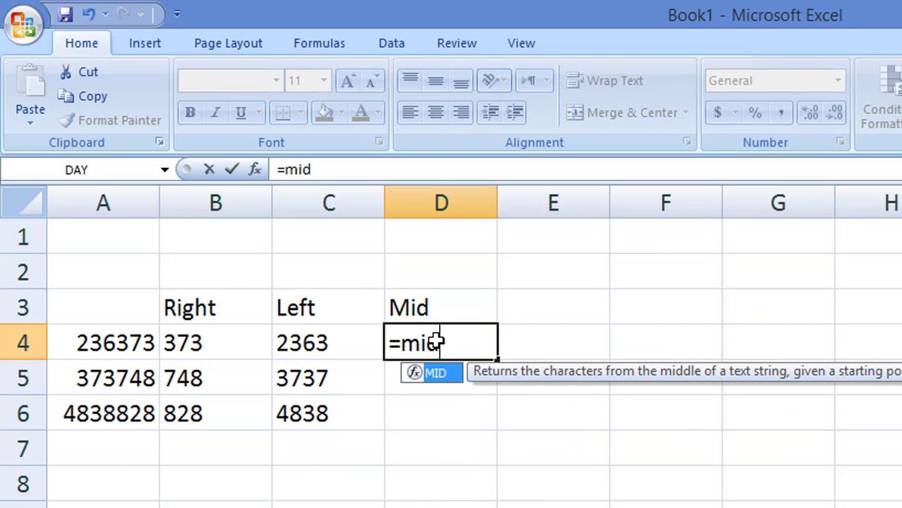
{"action": "type", "text": "("}
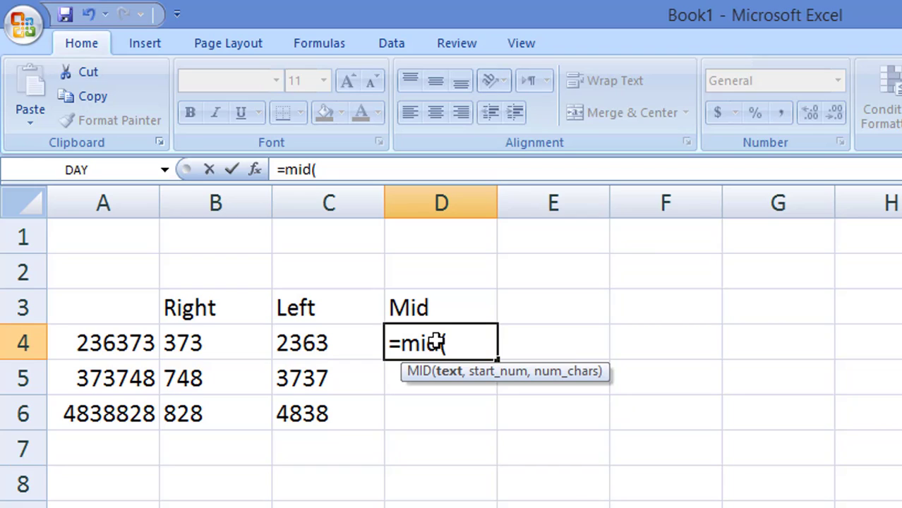
{"action": "left_click", "coordinate": [100, 343]}
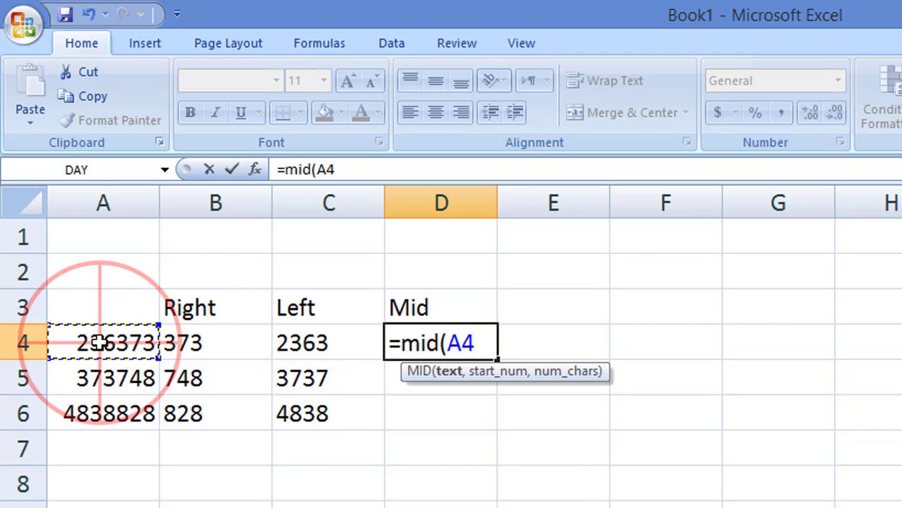
{"action": "type", "text": ","}
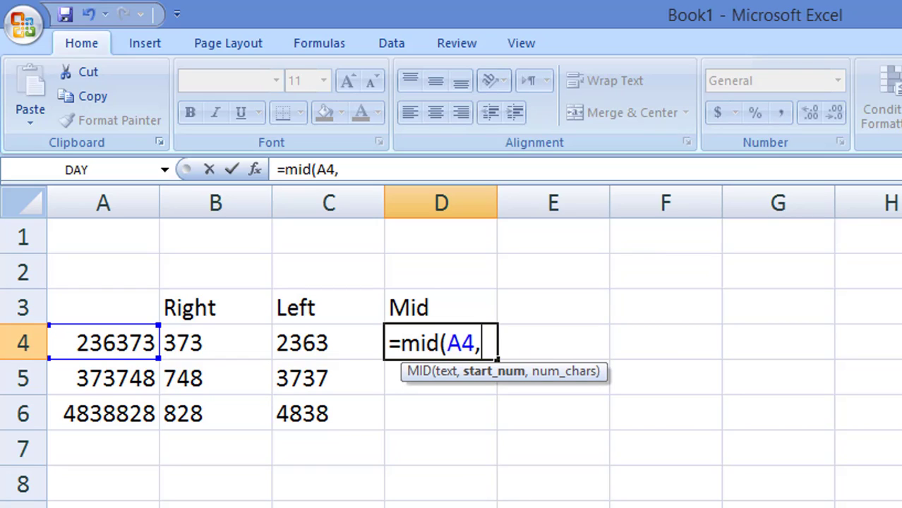
{"action": "type", "text": "2"}
{"action": "type", "text": ","}
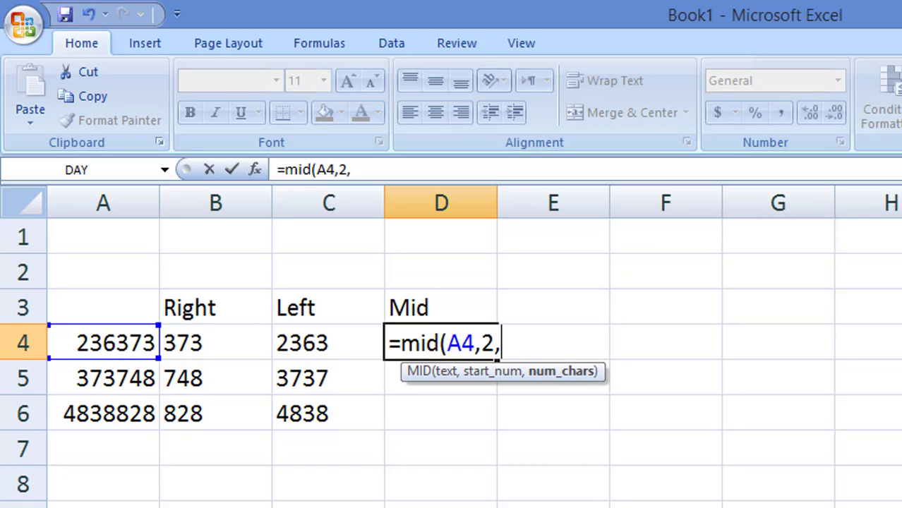
{"action": "type", "text": "3"}
{"action": "type", "text": ")"}
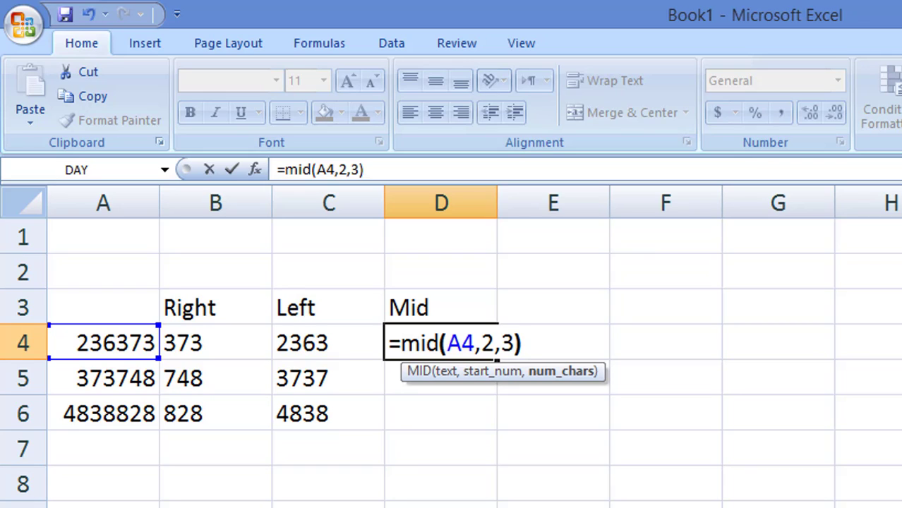
{"action": "key", "text": "Return"}
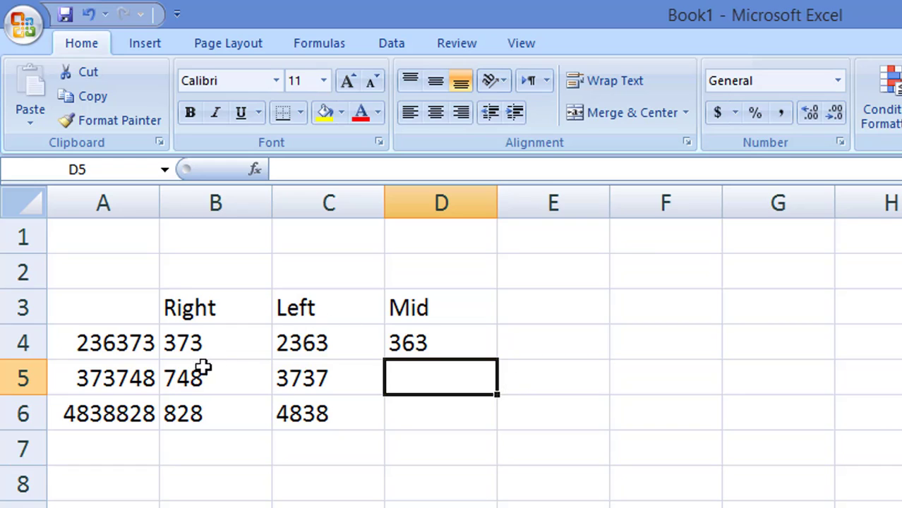
Fill the D4 MID formula down to D6, showing 363, 737 and 838
{"action": "left_click", "coordinate": [97, 346]}
{"action": "left_click", "coordinate": [115, 342]}
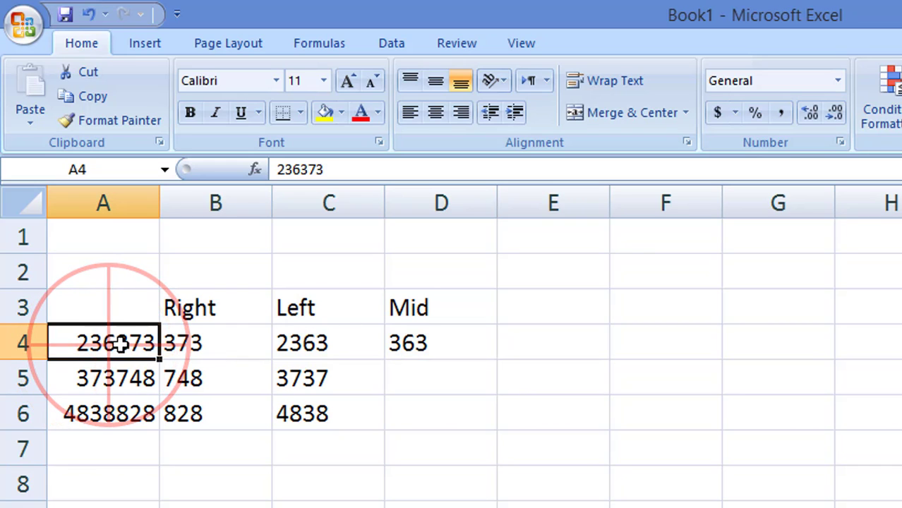
{"action": "double_click", "coordinate": [124, 344]}
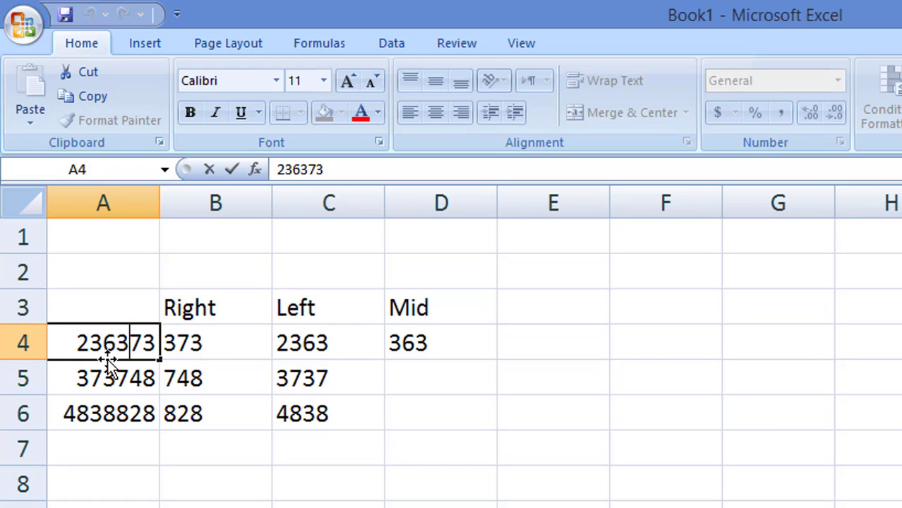
{"action": "left_click", "coordinate": [474, 345]}
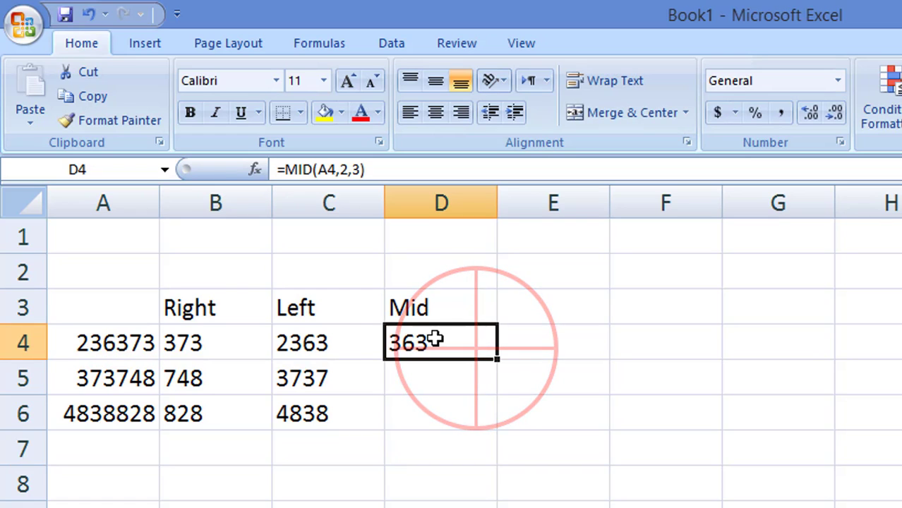
{"action": "left_click", "coordinate": [438, 338]}
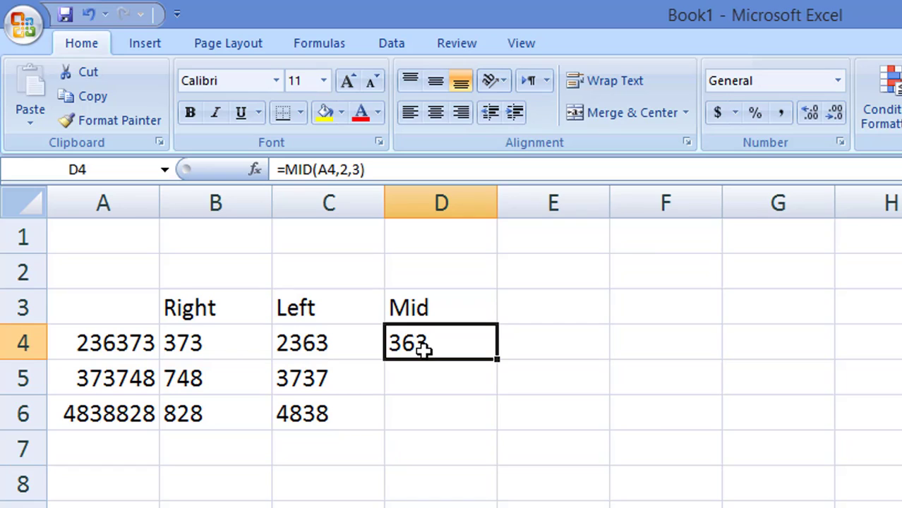
{"action": "left_click", "coordinate": [445, 356]}
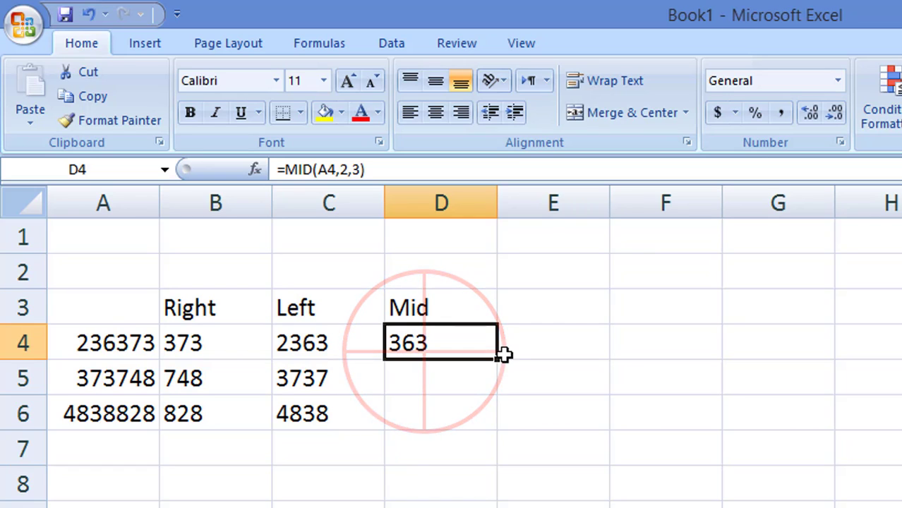
{"action": "left_click_drag", "start_coordinate": [498, 360], "coordinate": [489, 443]}
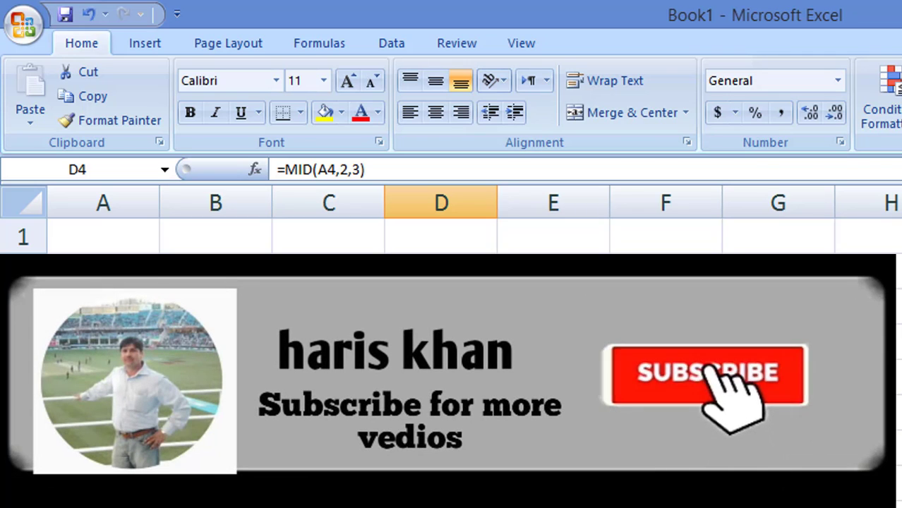
{"action": "left_click", "coordinate": [103, 337]}
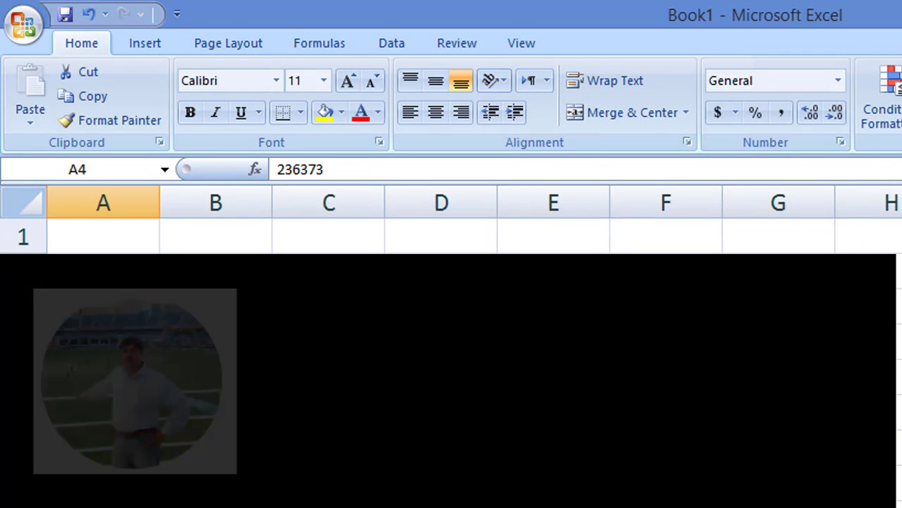